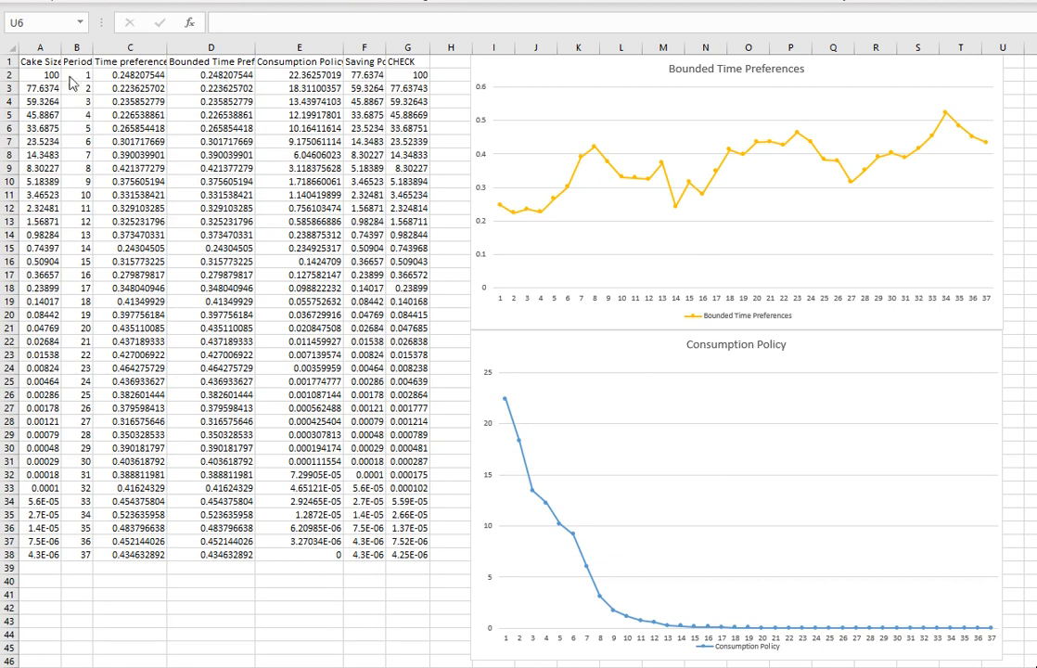
Examine the Cake Size and Period columns and the Time preference formulas in C2 and C3
click(51, 74)
click(51, 74)
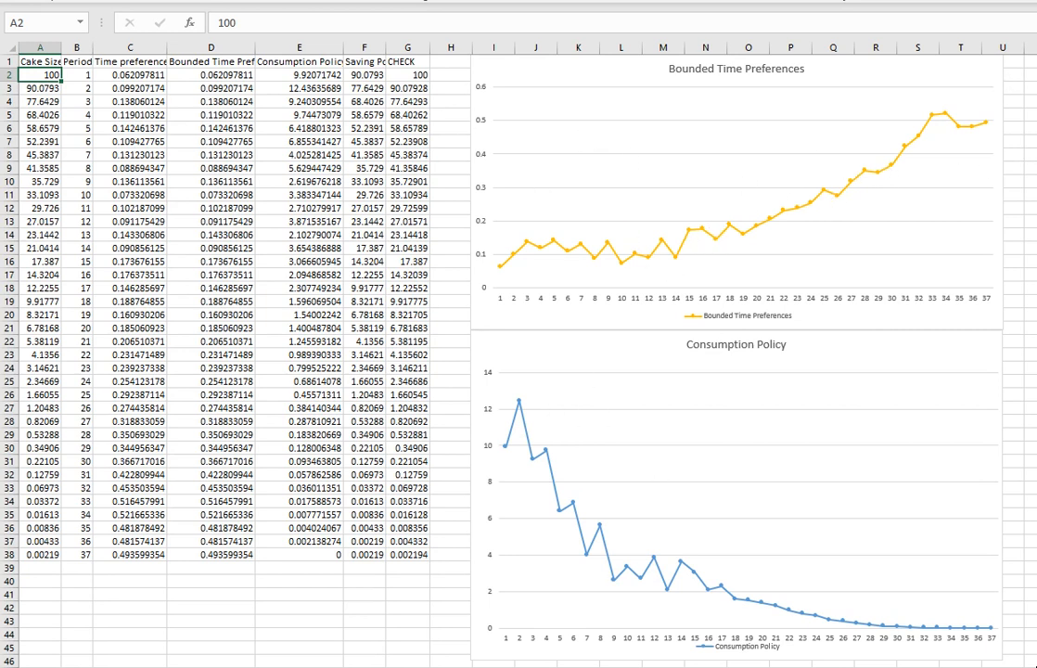
click(35, 61)
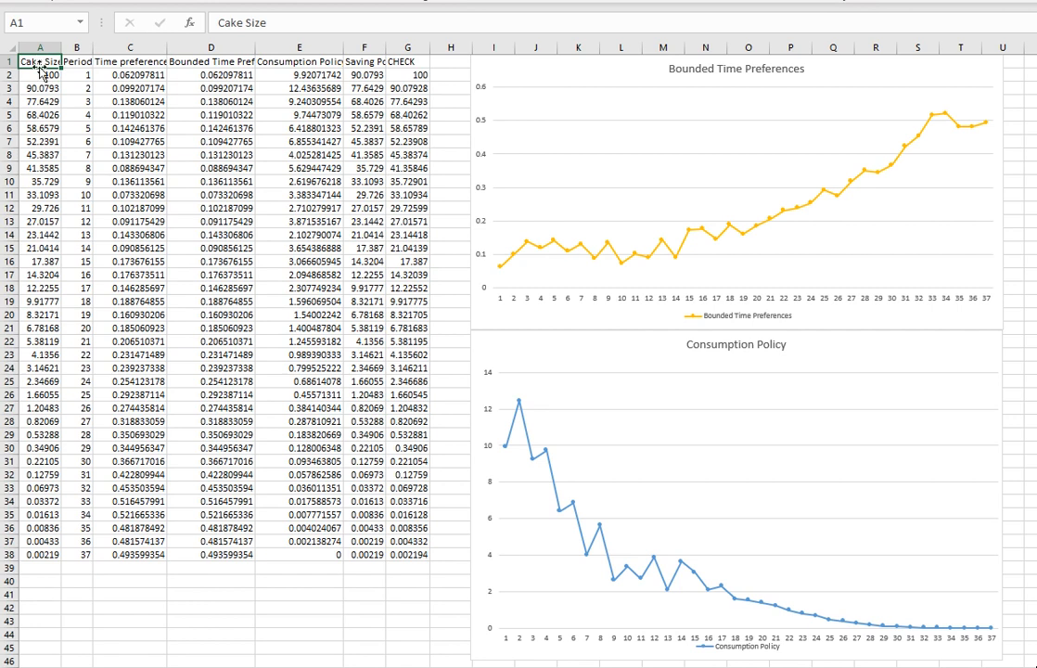
click(37, 75)
click(85, 65)
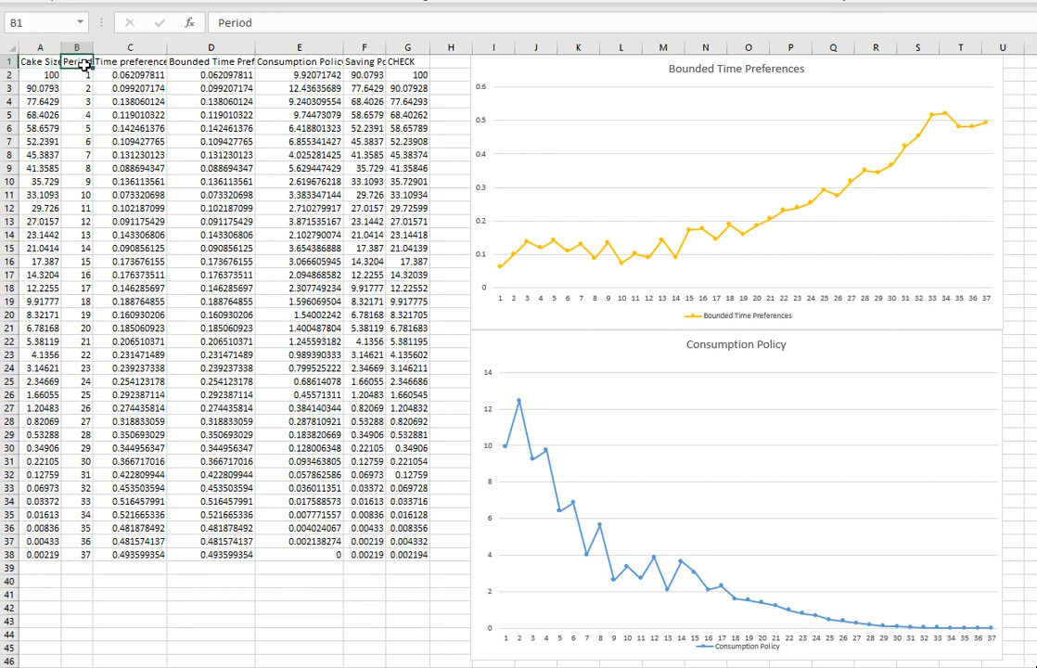
click(132, 76)
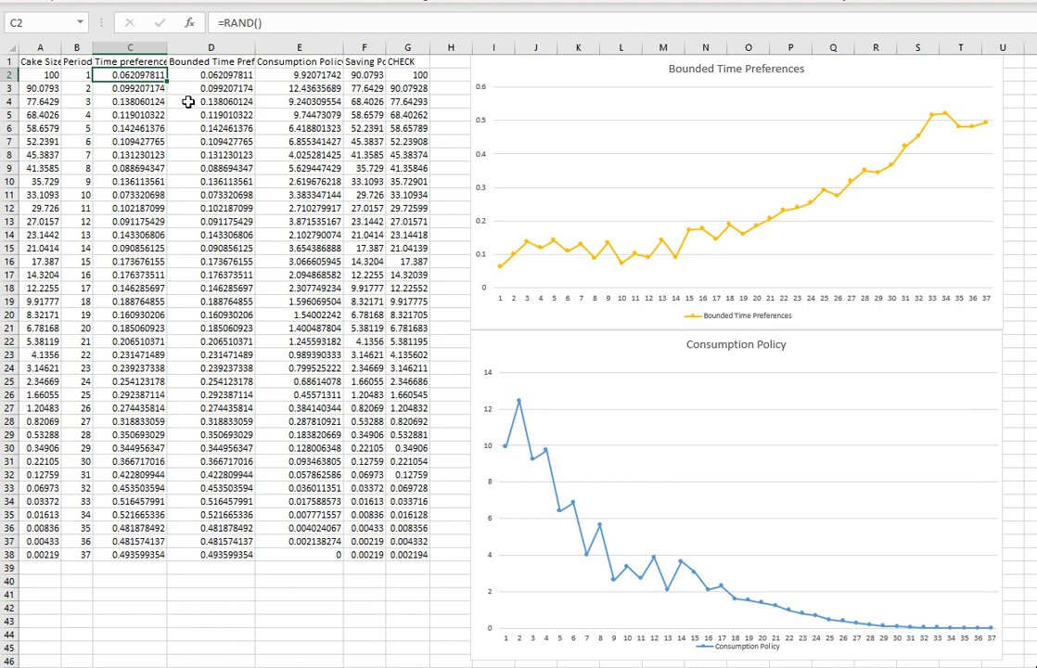
click(156, 89)
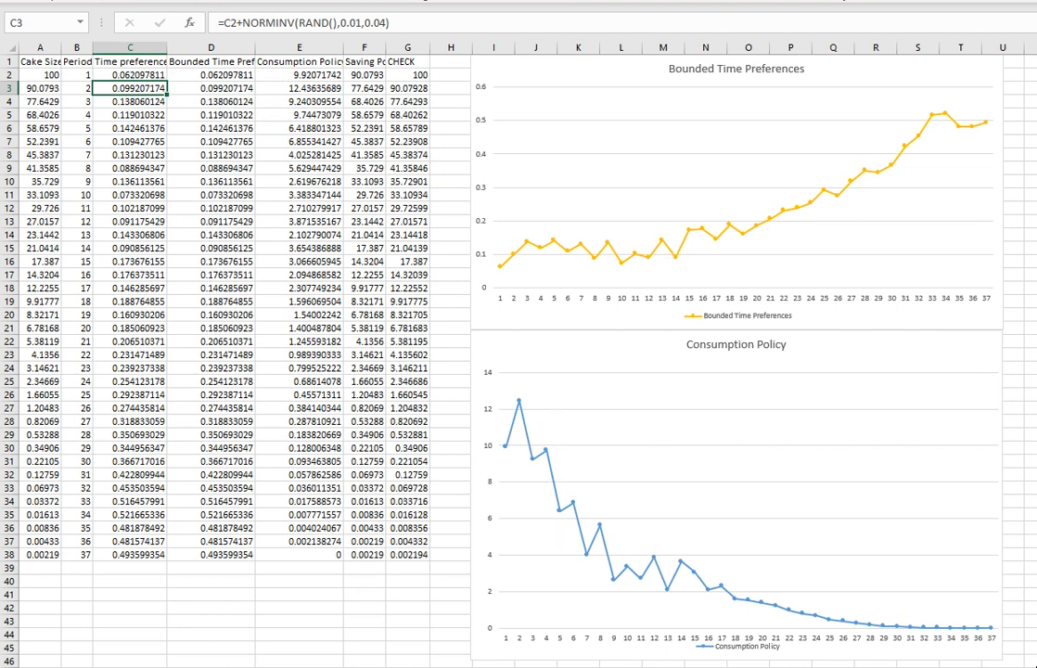
click(386, 22)
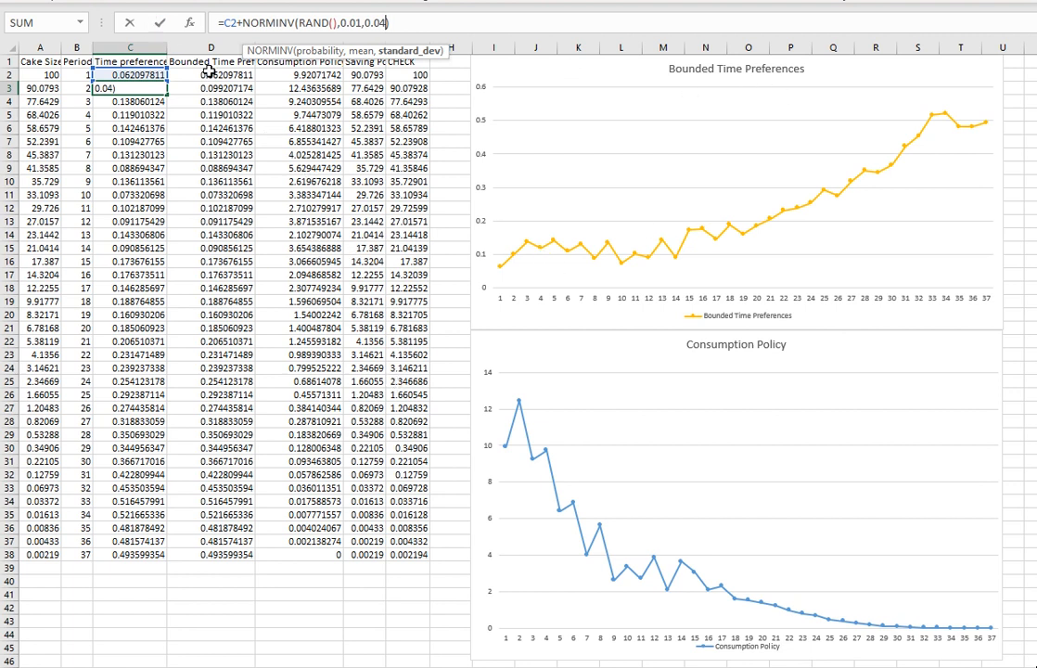
Examine the formulas of the Bounded Time Preferences, Consumption Policy and saving policy columns
click(187, 62)
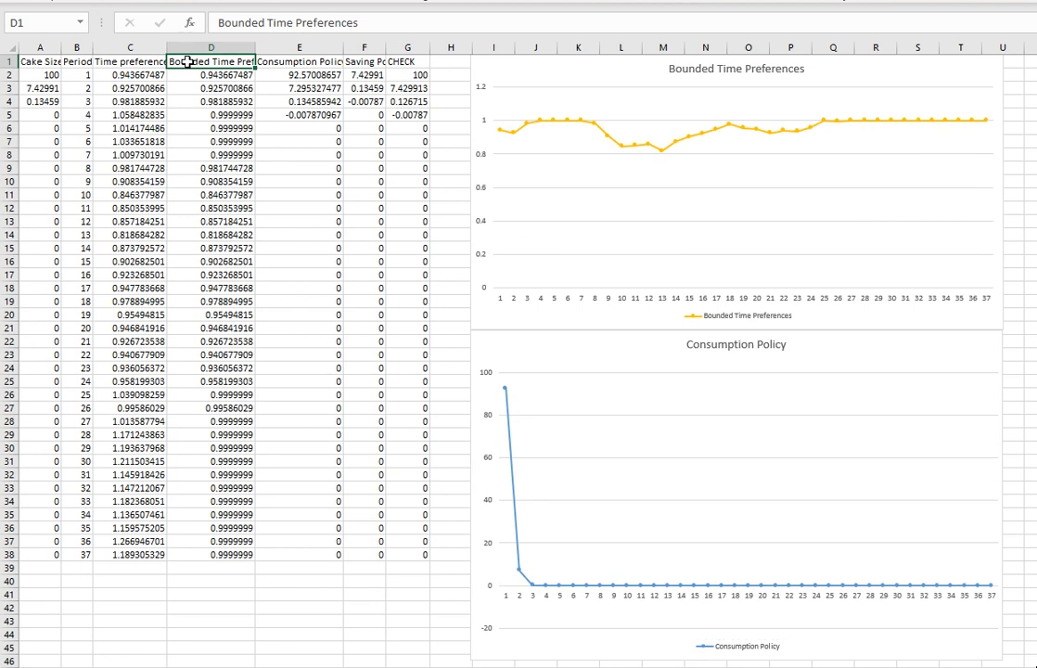
click(191, 74)
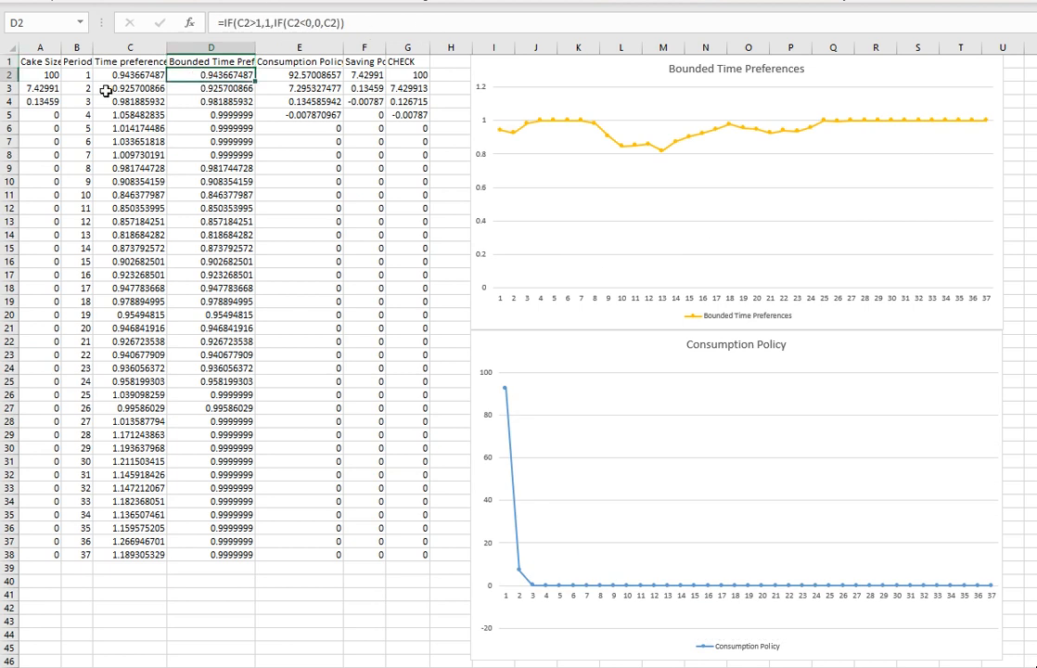
click(117, 443)
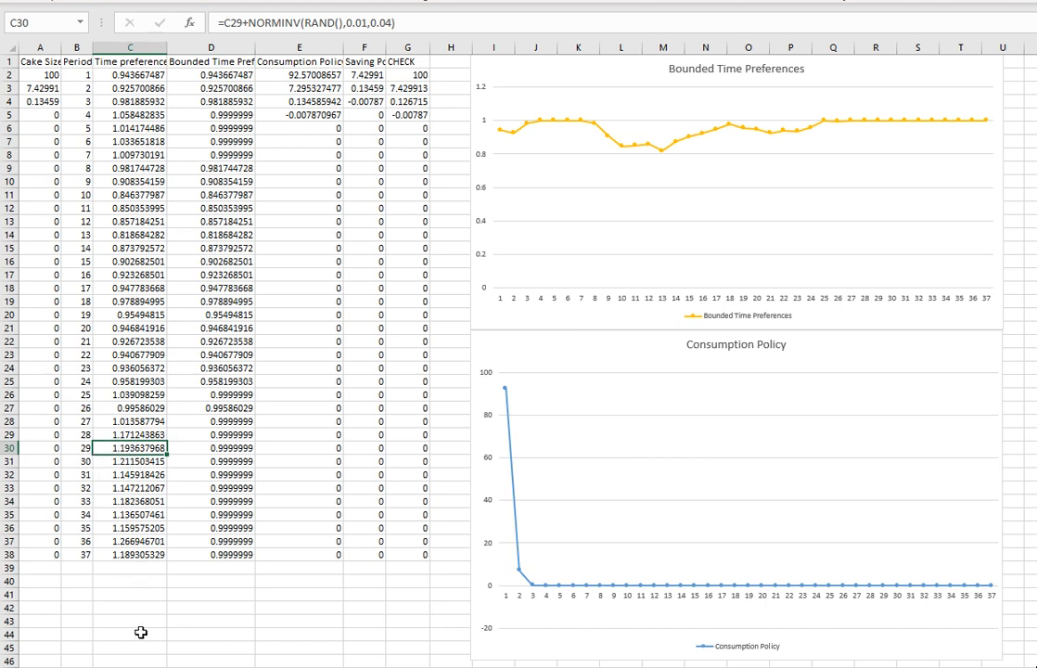
click(227, 430)
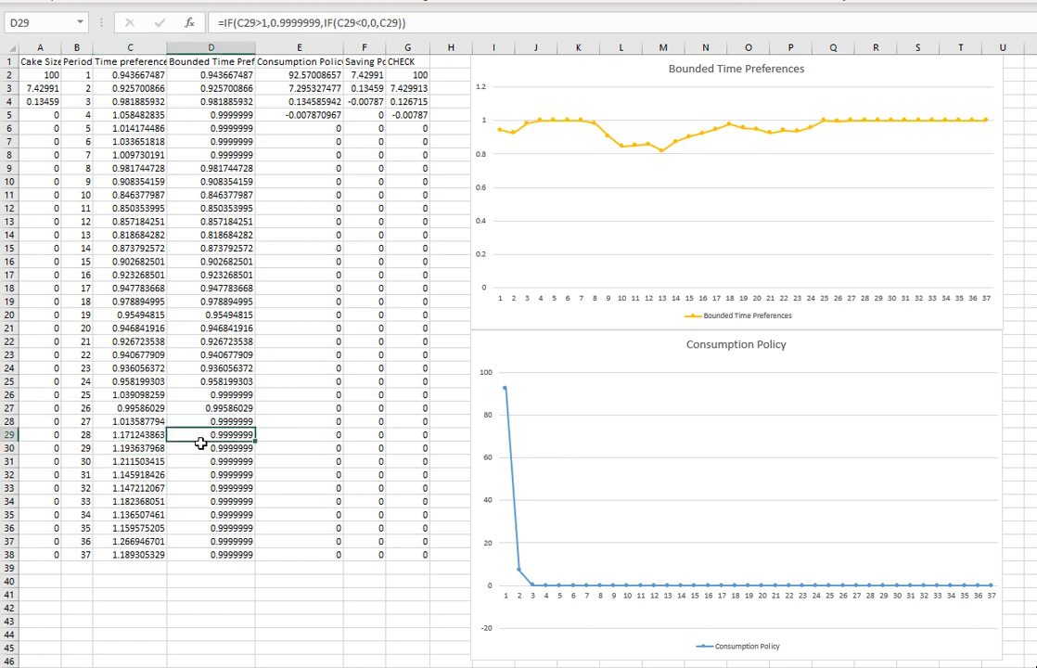
click(210, 421)
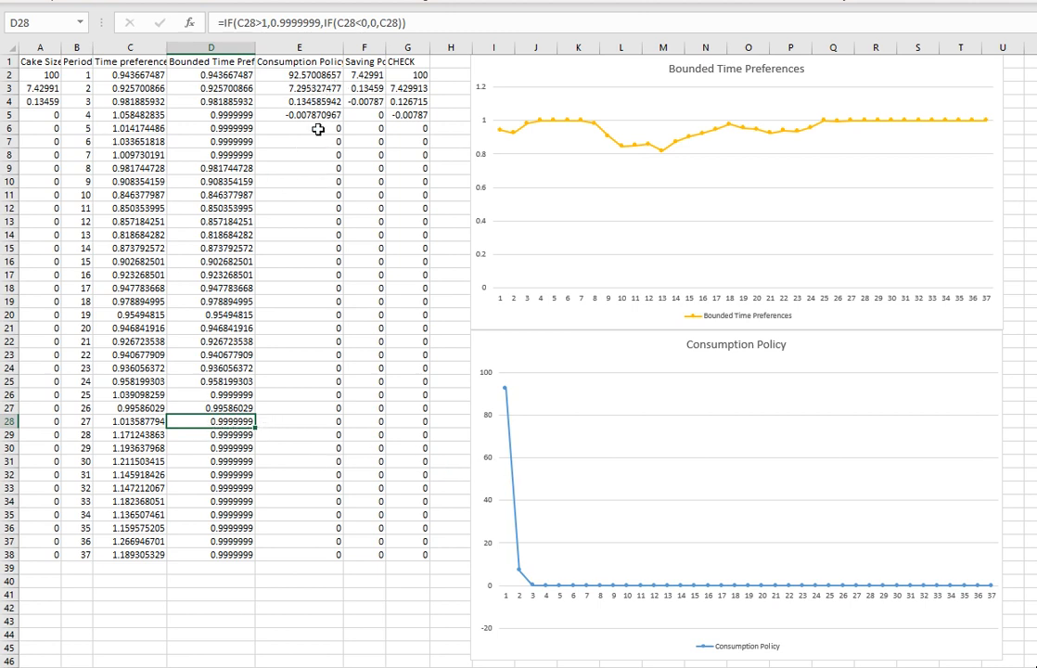
click(328, 78)
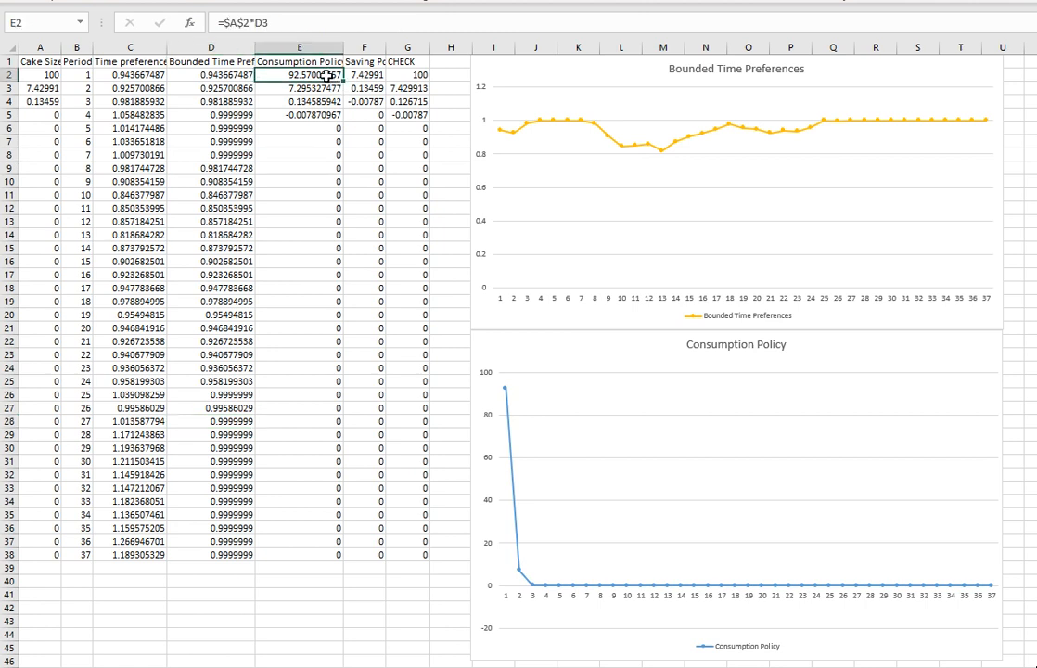
click(299, 26)
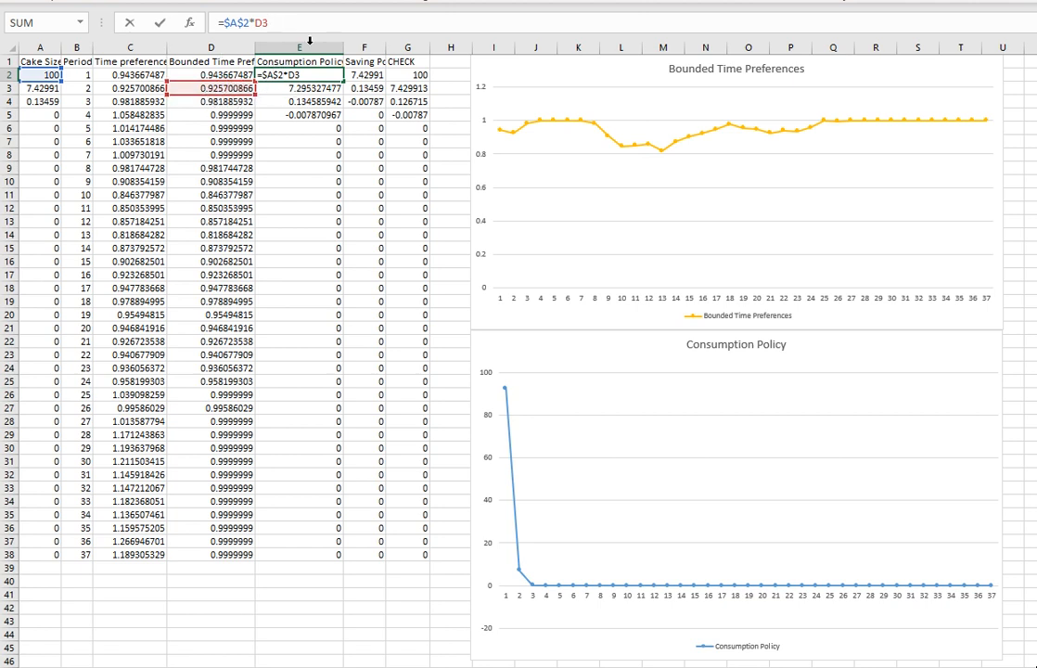
click(364, 76)
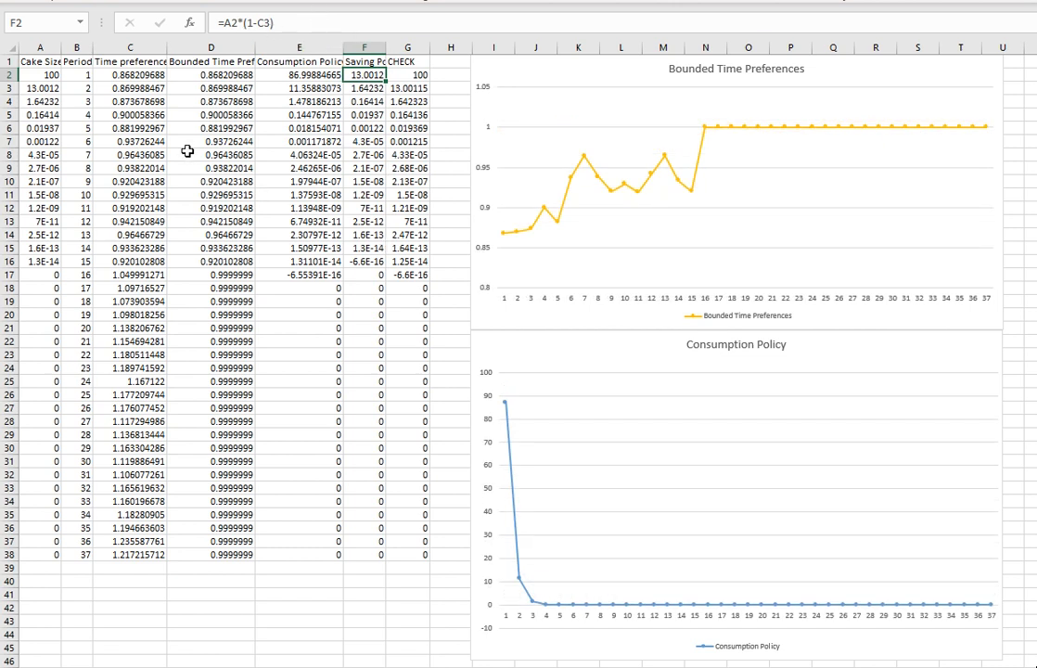
Recalculate the sheet repeatedly to compare how the Bounded Time Preferences and Consumption Policy charts respond to new random draws
double_click(430, 50)
double_click(430, 50)
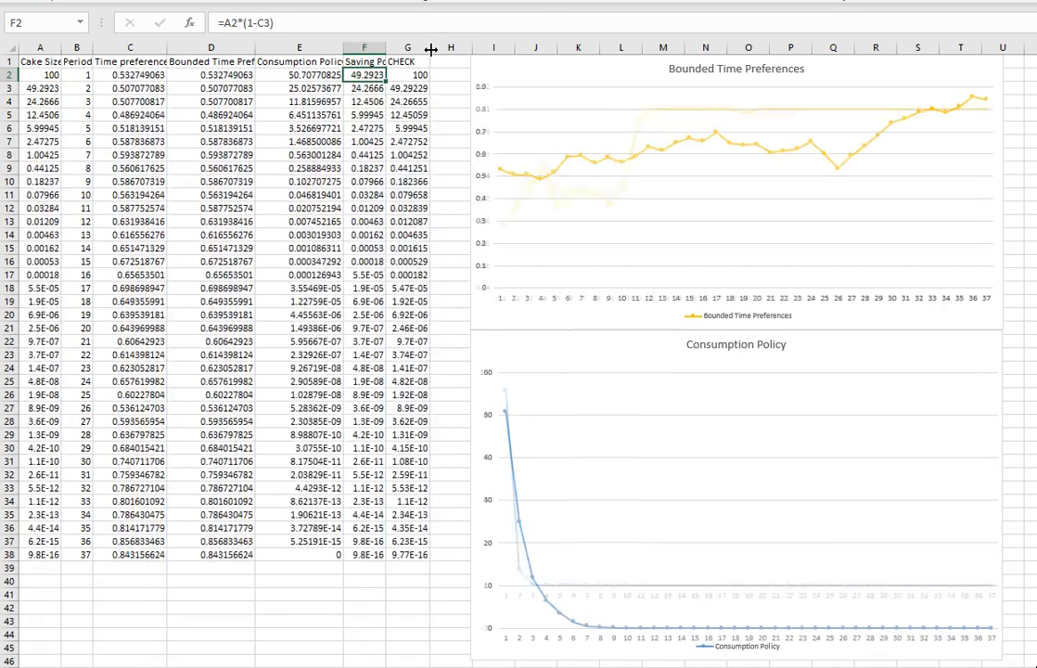
double_click(430, 50)
double_click(431, 50)
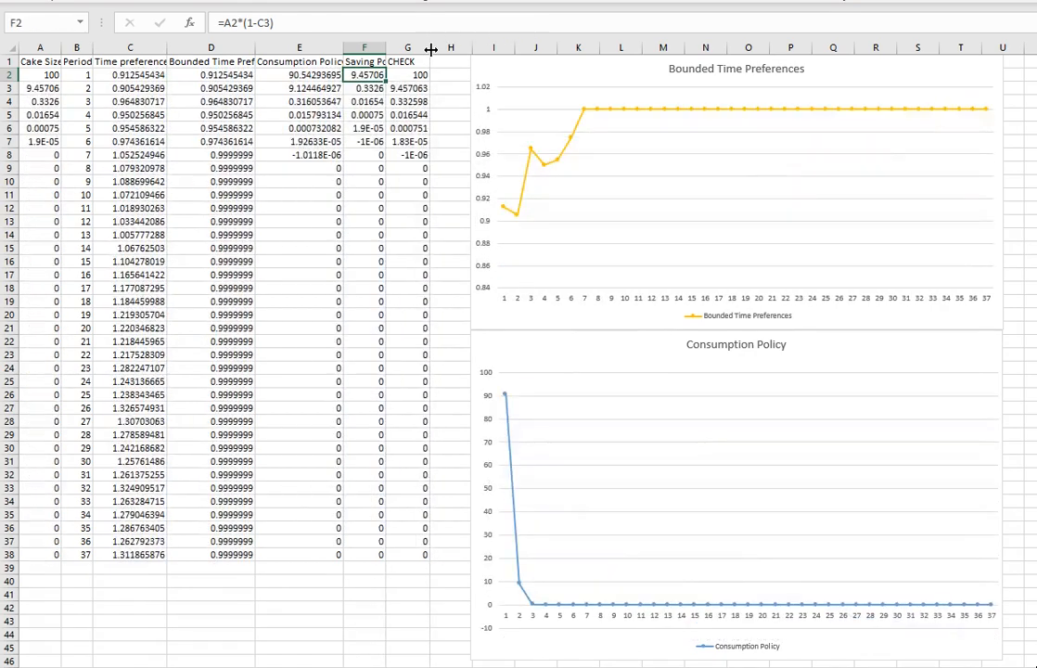
double_click(431, 50)
double_click(430, 50)
double_click(431, 50)
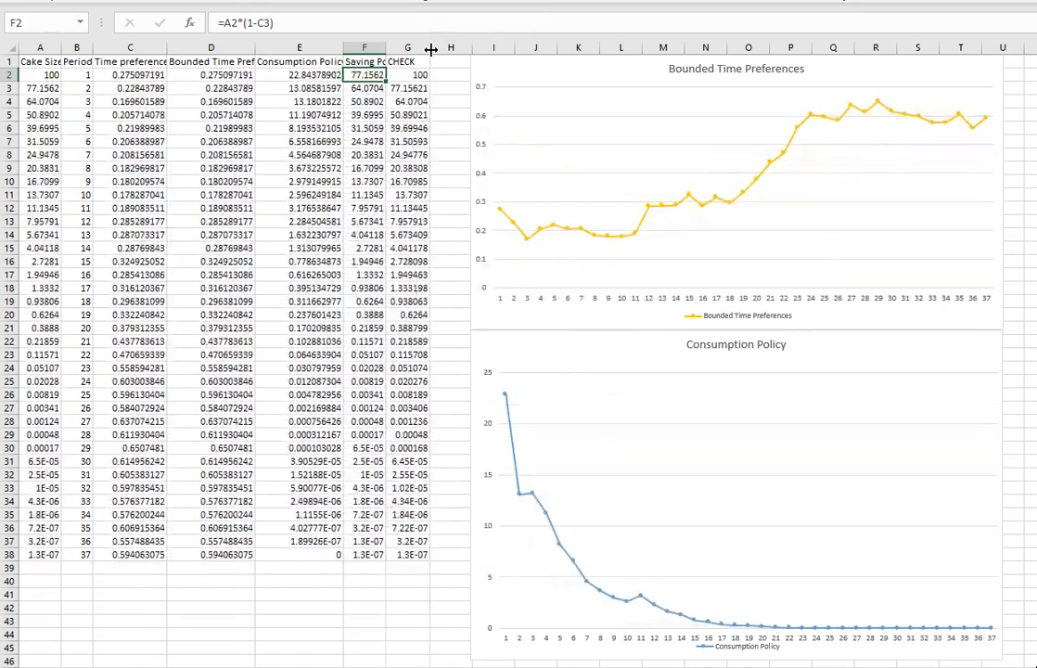
double_click(430, 50)
double_click(430, 50)
double_click(430, 50)
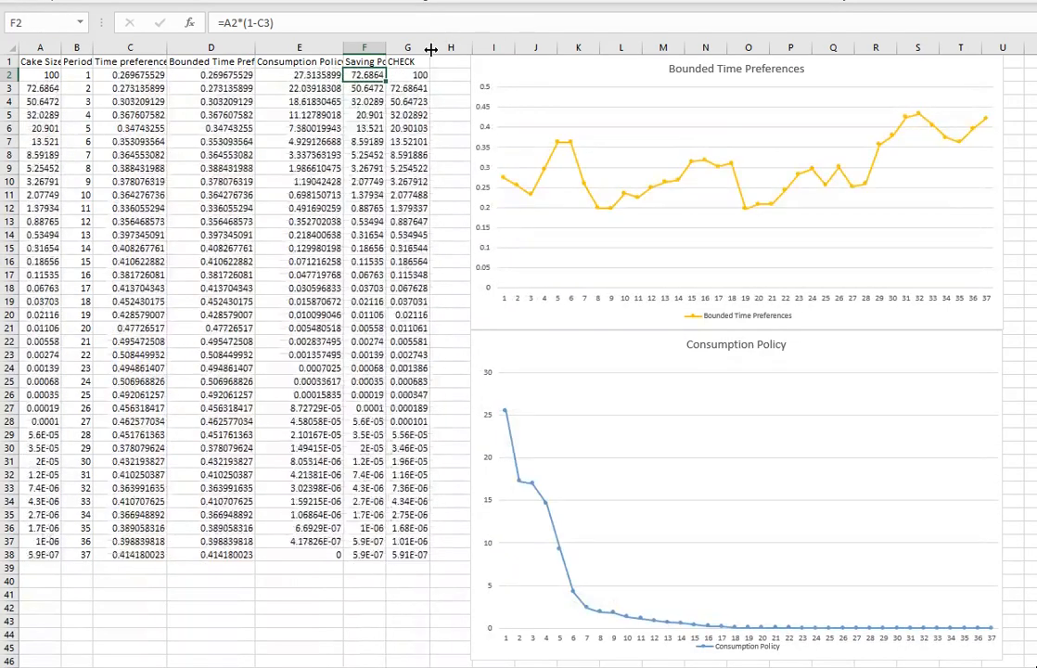
double_click(430, 50)
double_click(430, 50)
double_click(430, 50)
double_click(430, 50)
double_click(430, 50)
double_click(430, 50)
double_click(430, 50)
double_click(430, 50)
double_click(430, 50)
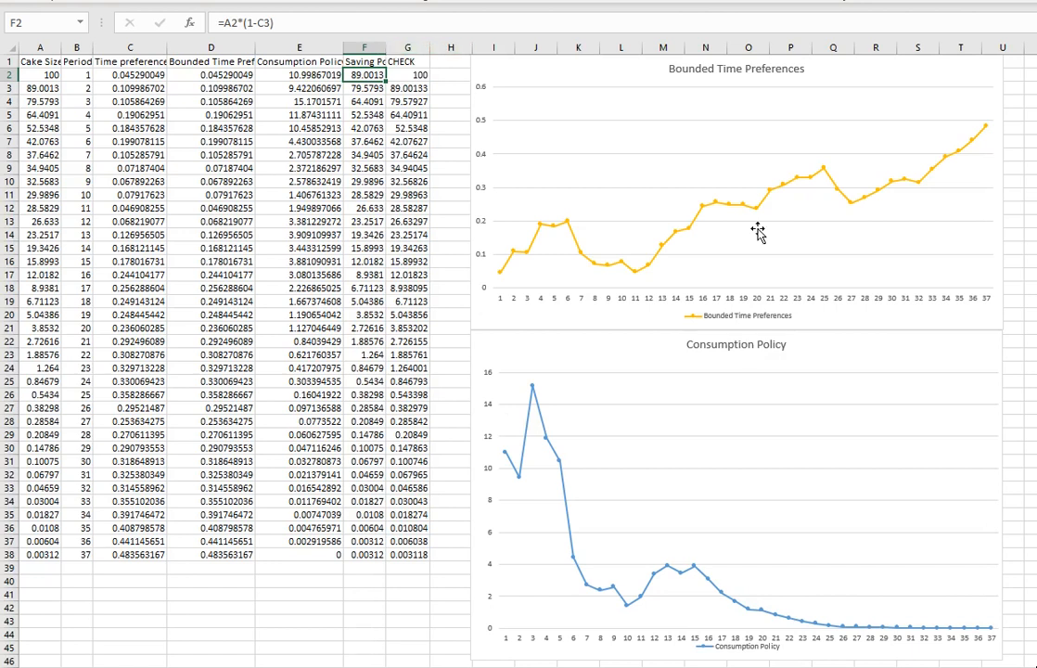
click(343, 48)
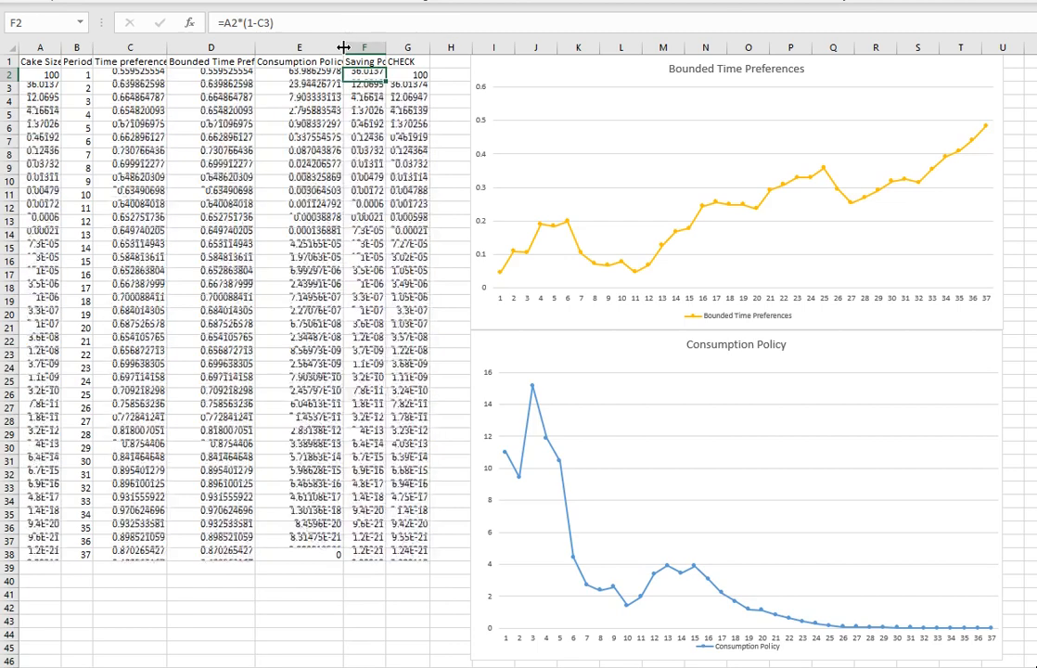
click(343, 47)
click(343, 48)
click(343, 48)
click(343, 47)
click(343, 47)
click(343, 47)
click(343, 48)
click(343, 47)
click(343, 48)
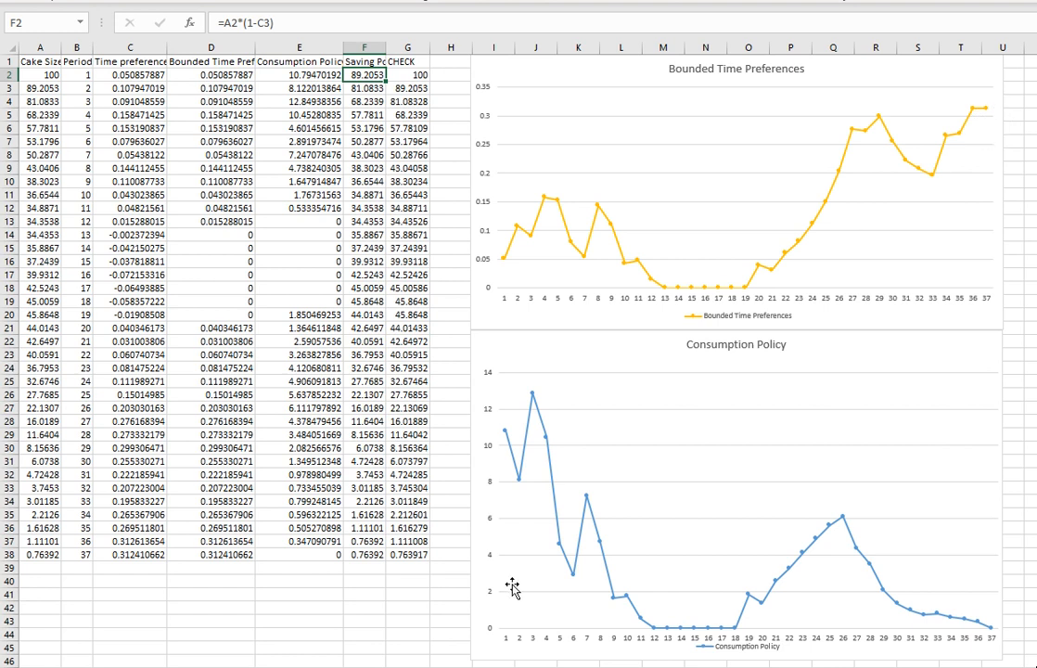
click(154, 76)
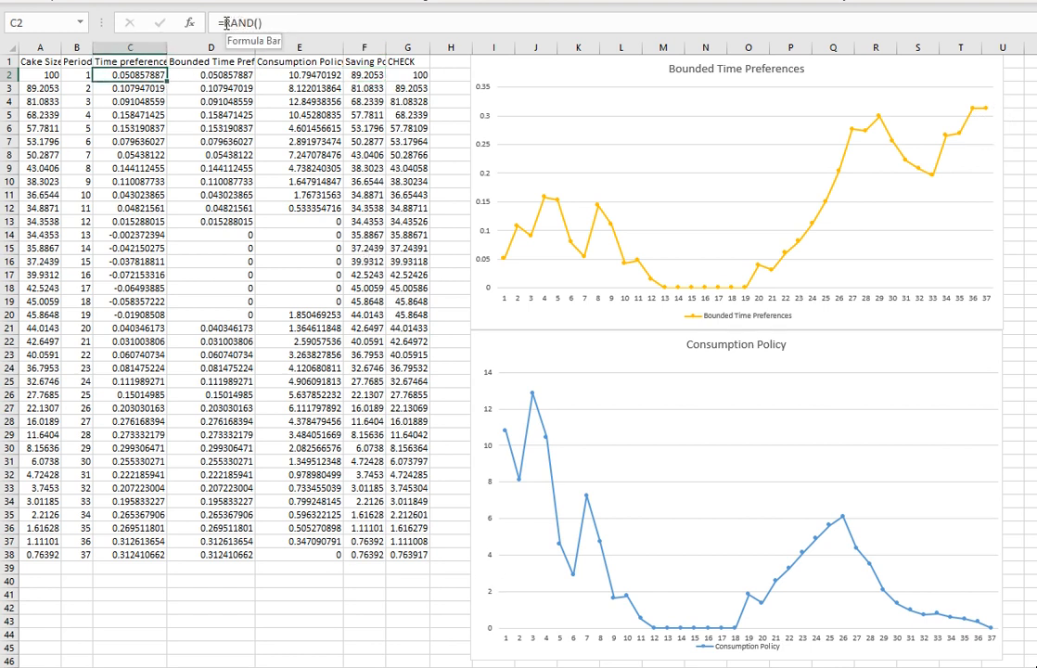
drag(226, 23, 257, 22)
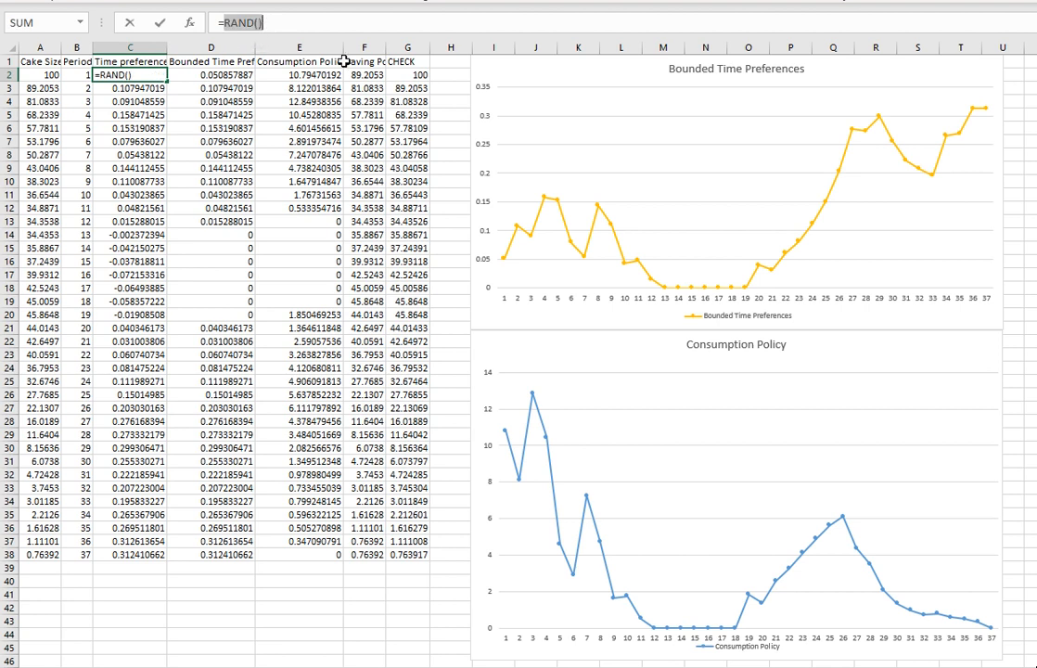
text(RA)
key(BackSpace)
key(BackSpace)
text(N)
text(M)
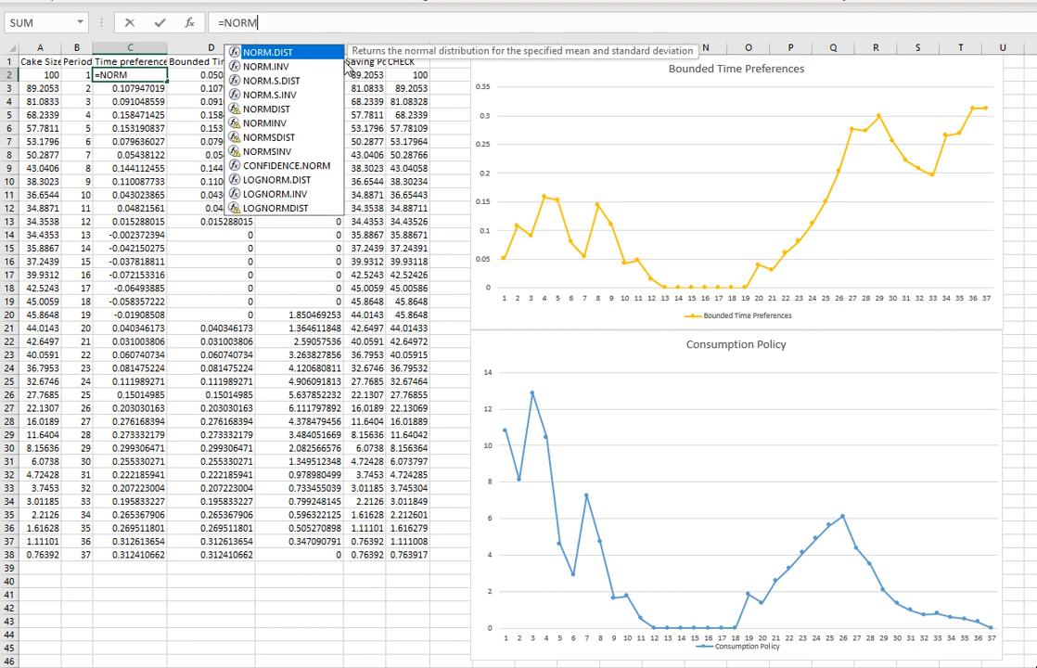
text(INV)
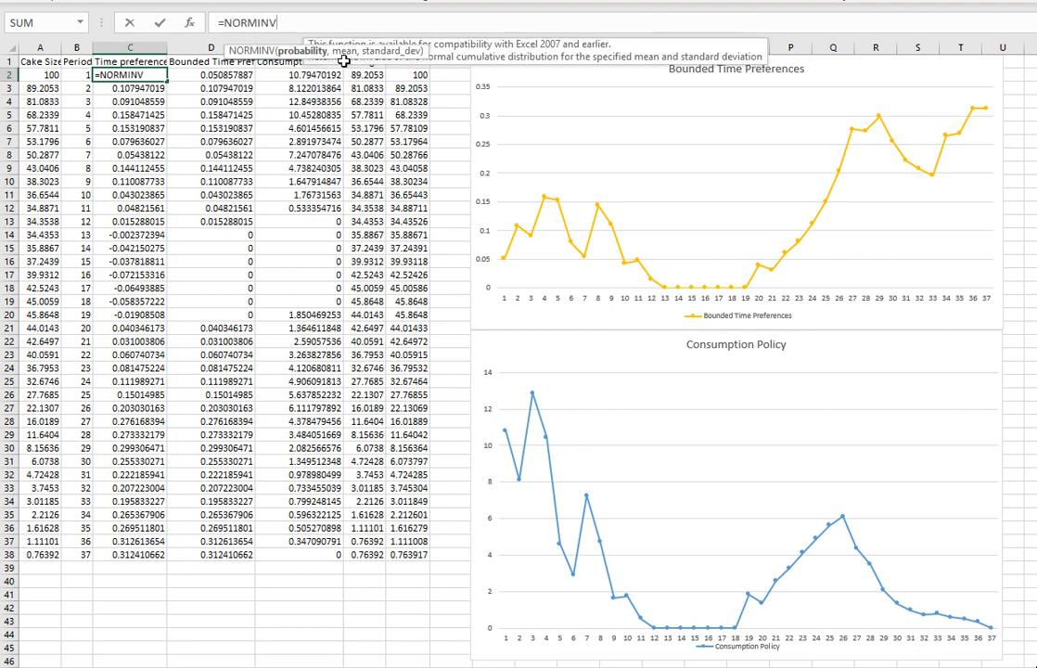
text((RAN)
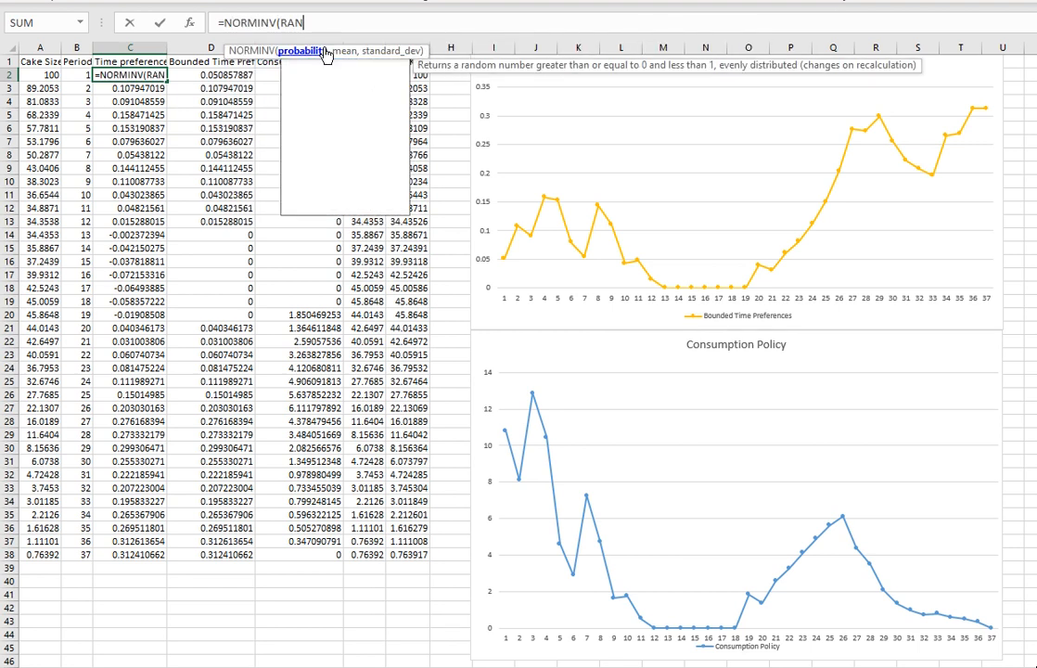
text(D(),0)
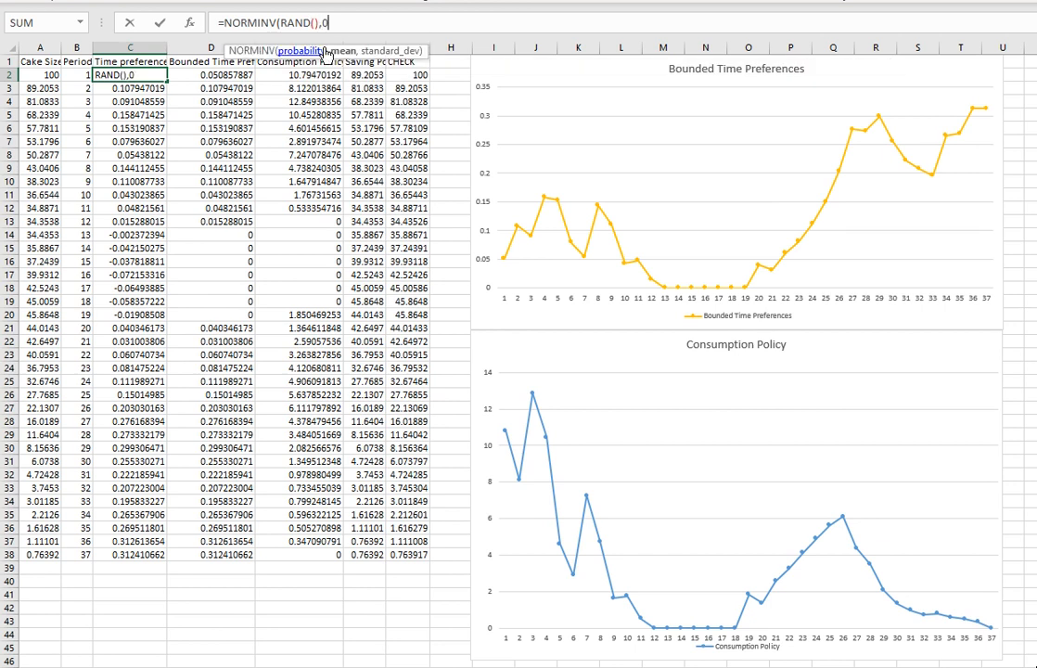
key(BackSpace)
text(.01,)
key(BackSpace)
key(BackSpace)
key(BackSpace)
key(BackSpace)
key(BackSpace)
text(,)
key(BackSpace)
text())
key(BackSpace)
text(0.02,)
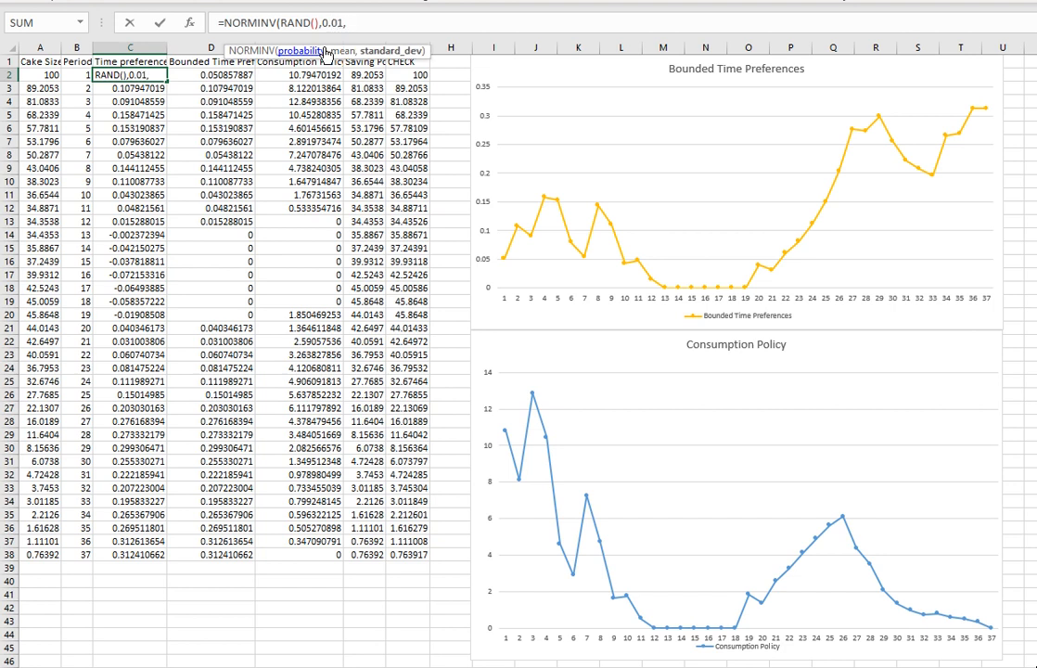
text(0.02)
key(BackSpace)
key(BackSpace)
key(BackSpace)
key(BackSpace)
key(BackSpace)
key(BackSpace)
key(BackSpace)
key(BackSpace)
key(BackSpace)
key(BackSpace)
key(BackSpace)
key(BackSpace)
key(BackSpace)
key(BackSpace)
key(BackSpace)
key(BackSpace)
key(BackSpace)
key(BackSpace)
key(BackSpace)
key(BackSpace)
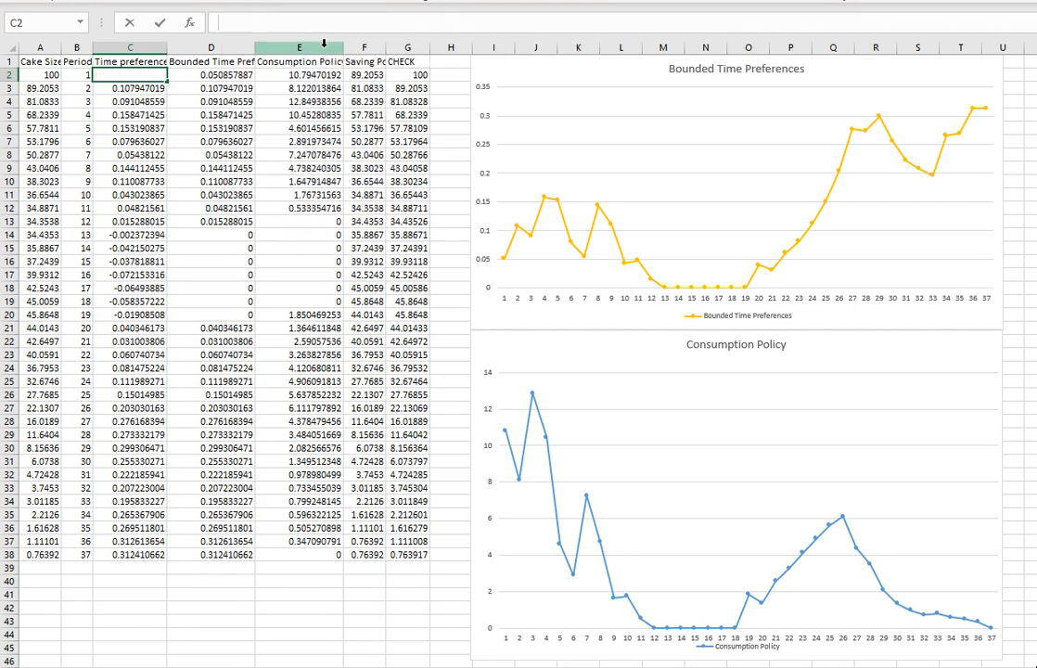
Re-enter =RAND() as the first Time preference formula in cell C2
text(RAND()
text(=)
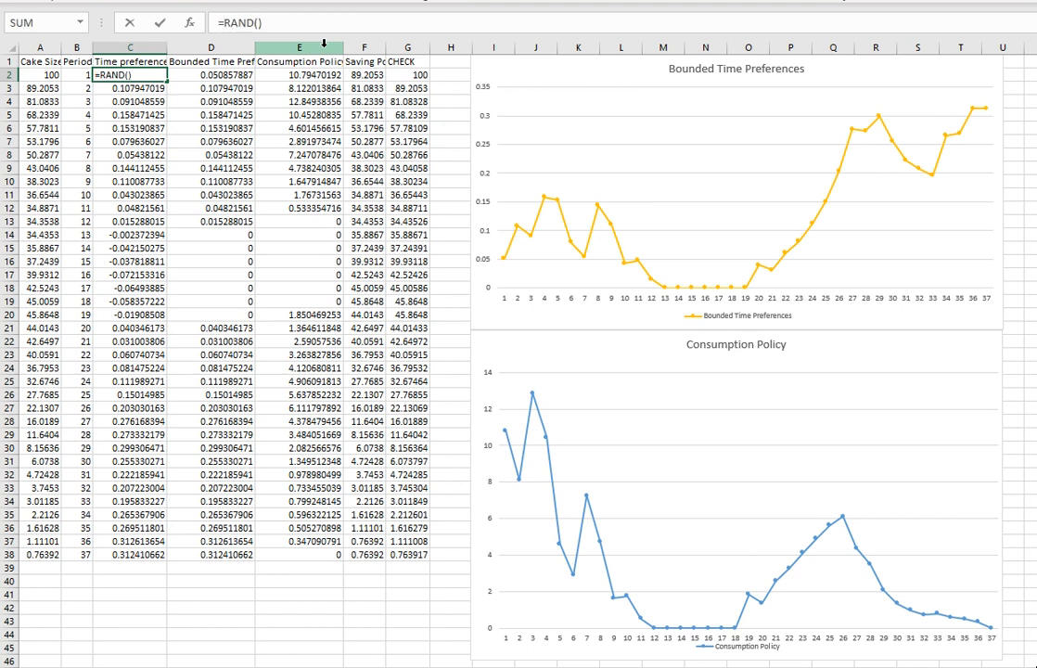
key(Return)
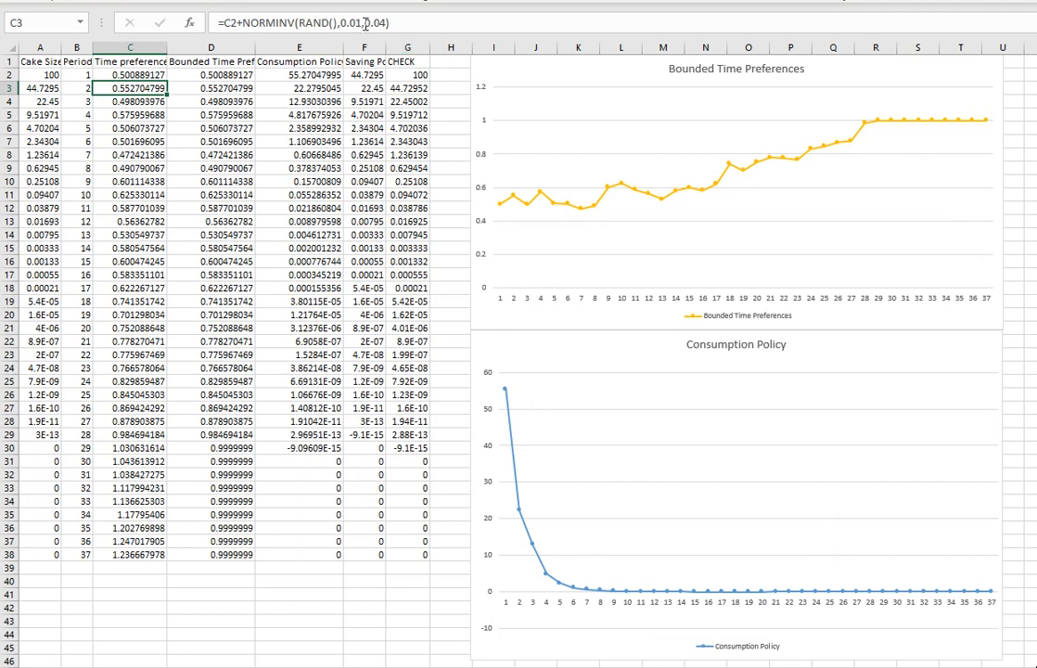
Set the standard deviation in C3's NORMINV formula to 0.005 and fill the formula down the Time preference column to C38
click(363, 24)
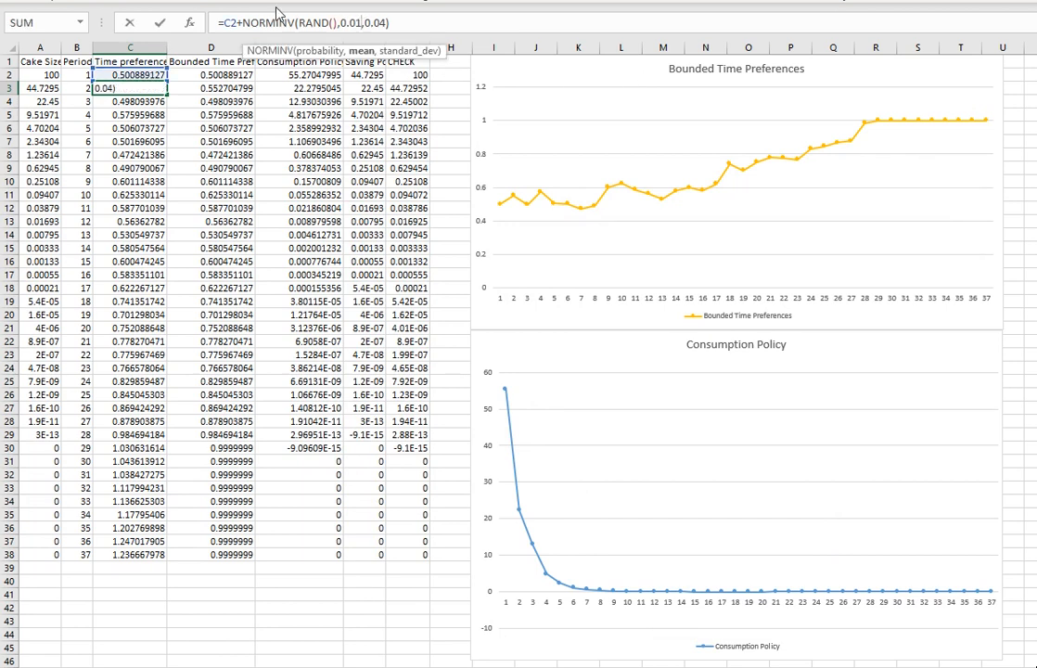
click(381, 23)
key(BackSpace)
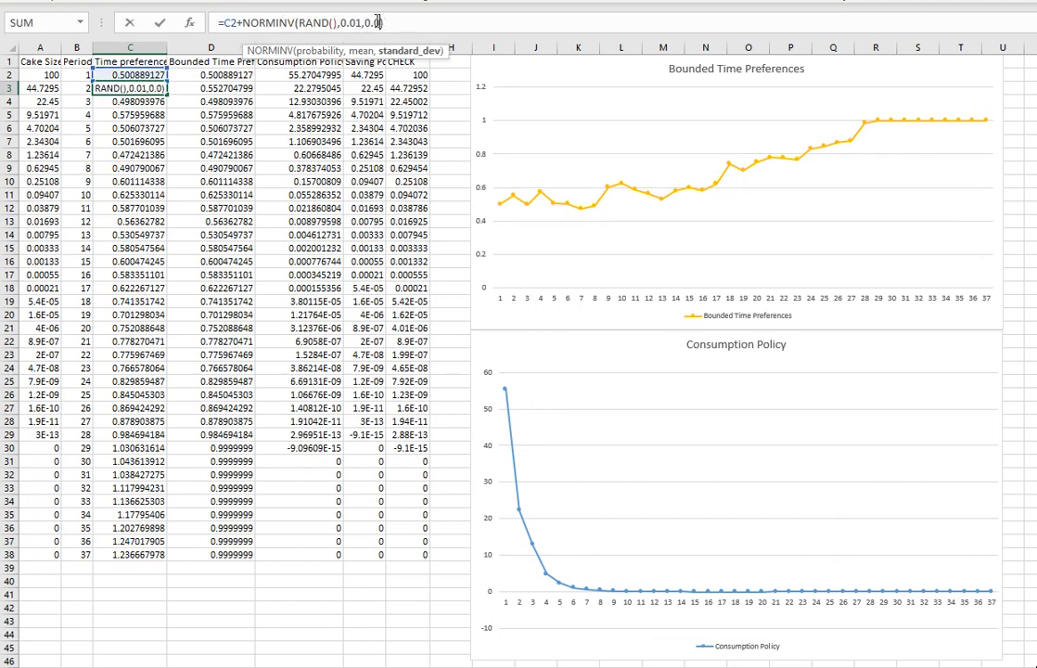
text(05)
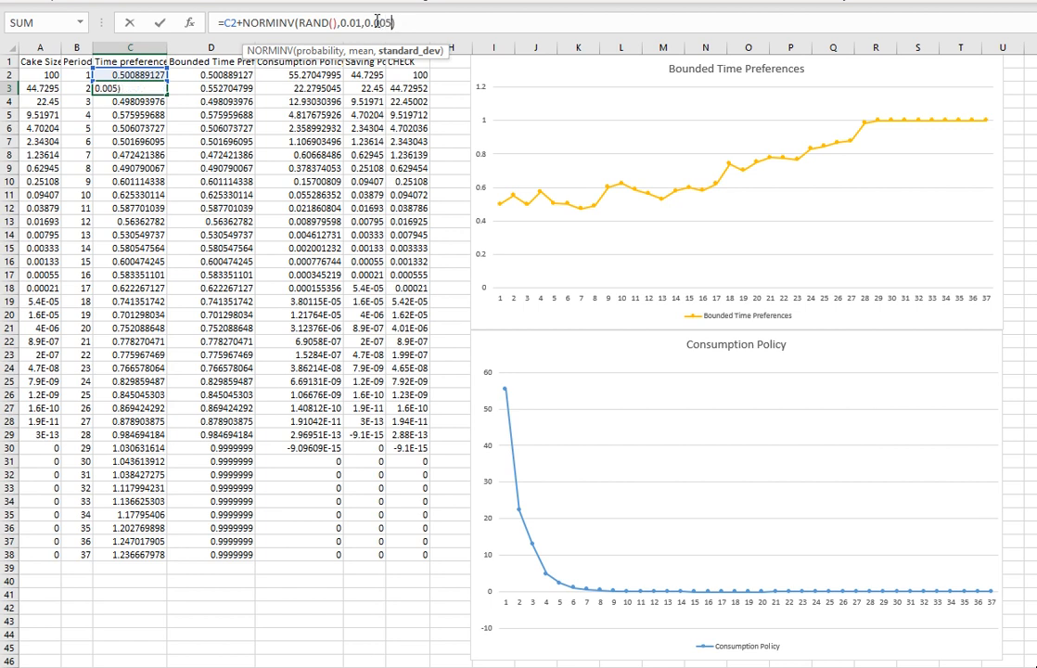
key(BackSpace)
text(5)
key(Return)
click(138, 87)
double_click(166, 95)
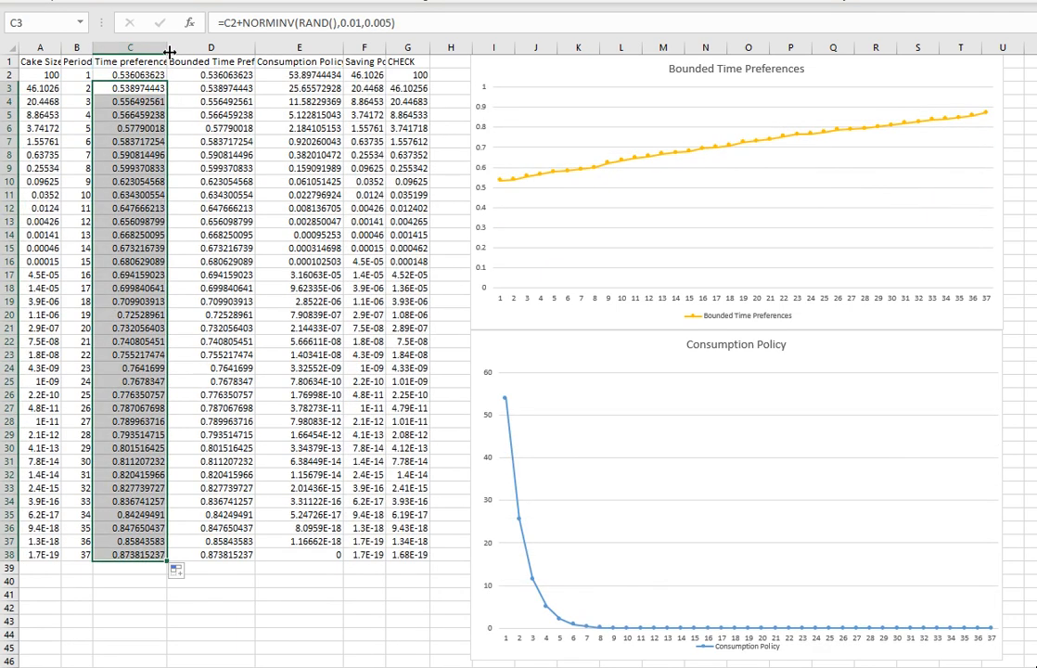
Recalculate the sheet repeatedly to compare the time preference and consumption paths across random draws with the 0.005 standard deviation
click(170, 53)
click(170, 53)
click(170, 53)
double_click(170, 53)
double_click(170, 53)
double_click(170, 53)
double_click(170, 53)
double_click(170, 53)
double_click(169, 53)
double_click(170, 53)
double_click(170, 53)
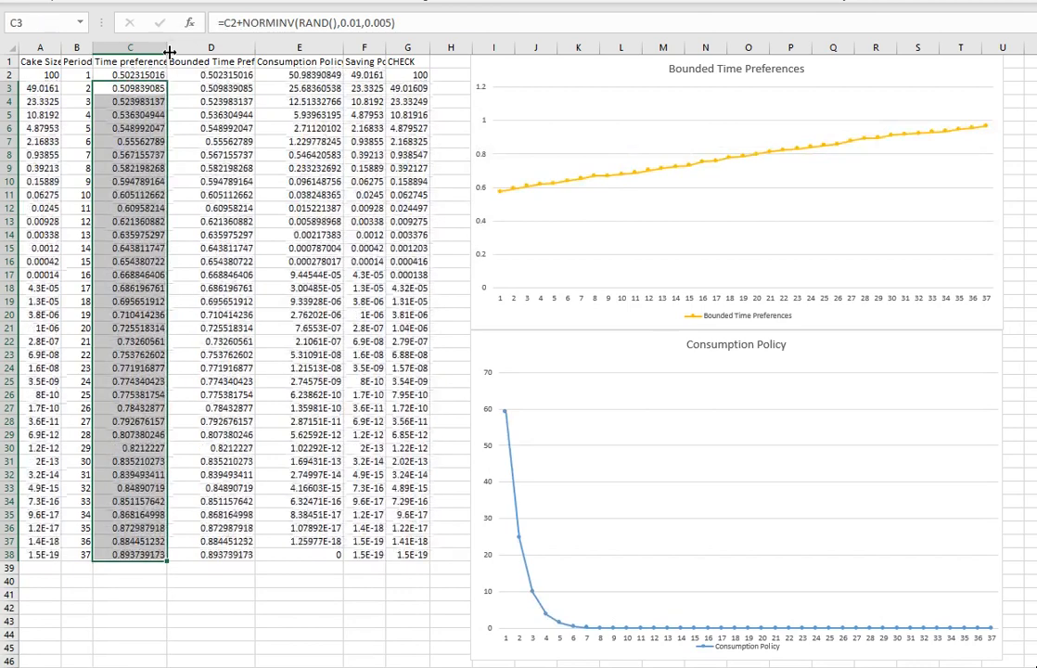
double_click(167, 48)
double_click(166, 47)
double_click(167, 48)
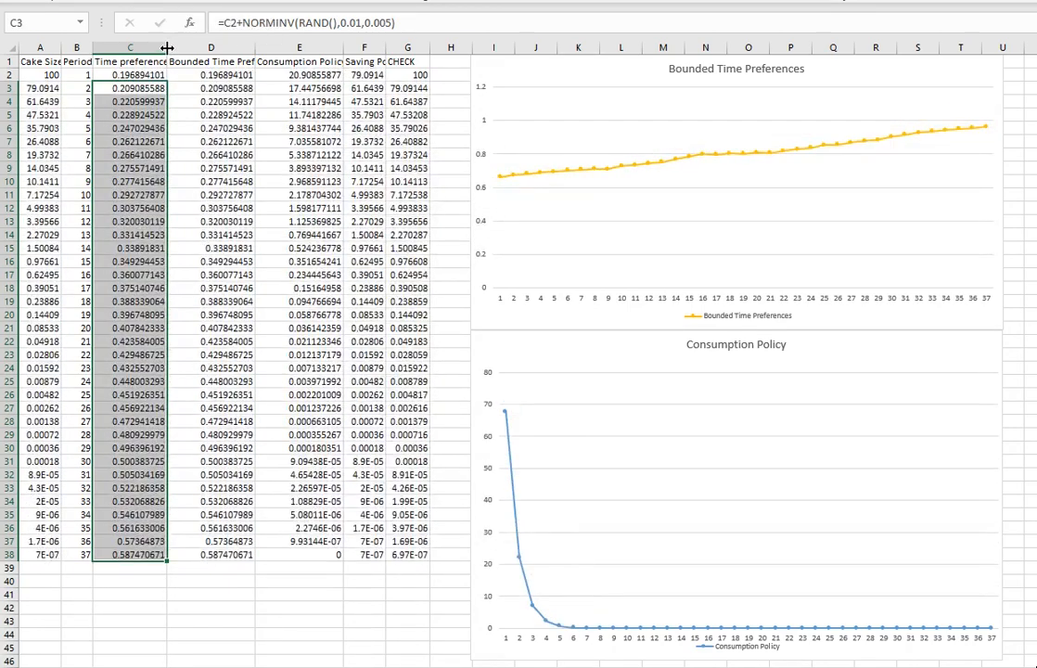
double_click(167, 47)
double_click(167, 47)
double_click(167, 48)
double_click(167, 48)
double_click(167, 48)
double_click(167, 47)
double_click(167, 47)
double_click(167, 47)
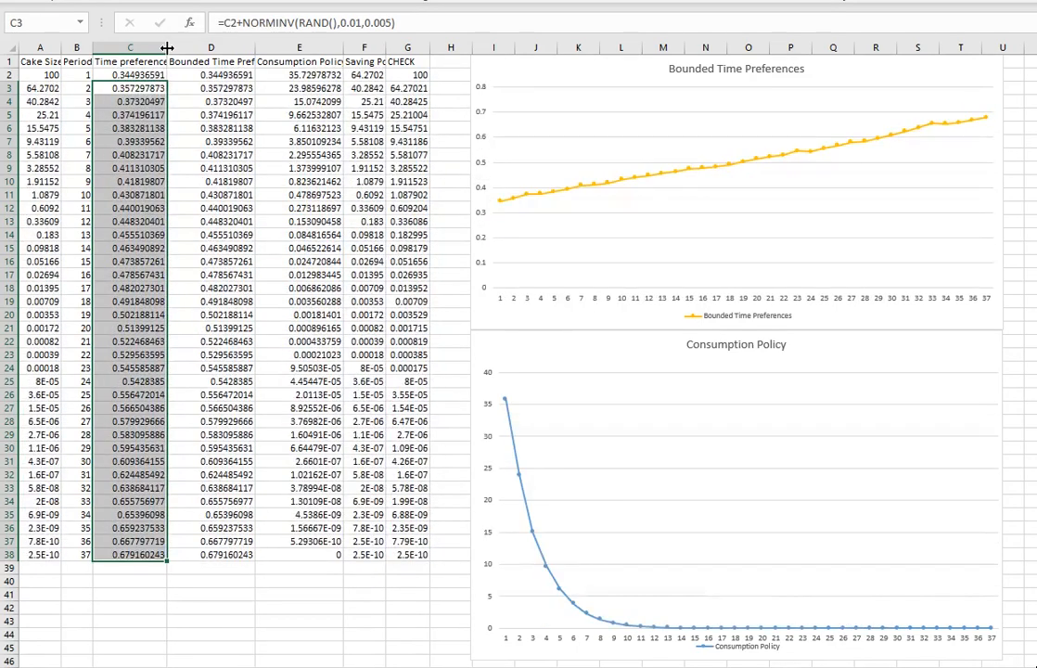
double_click(164, 47)
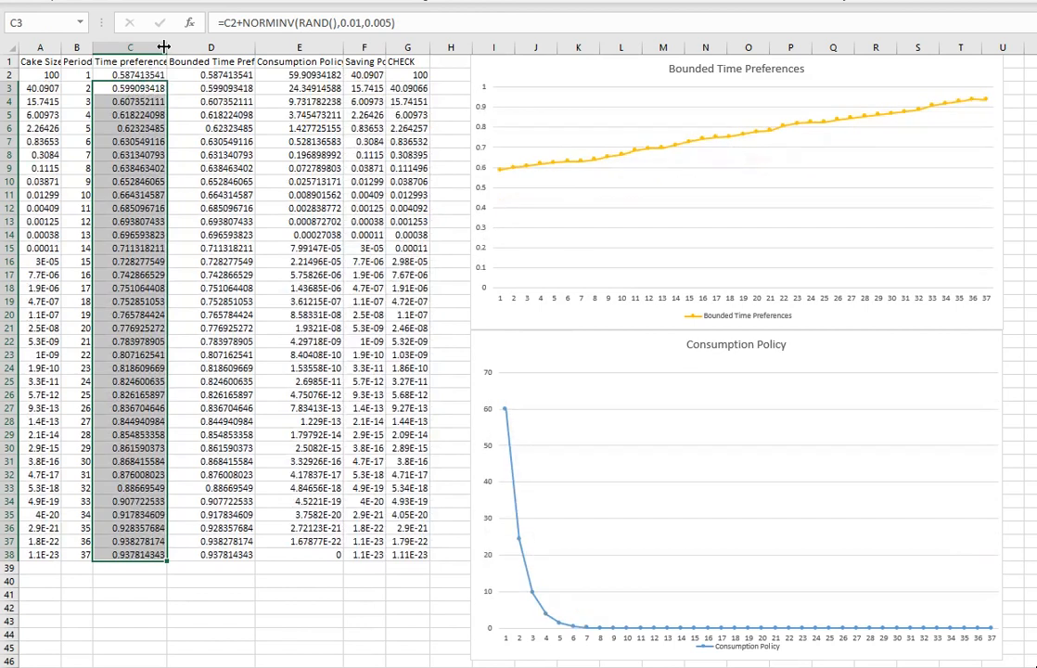
double_click(163, 47)
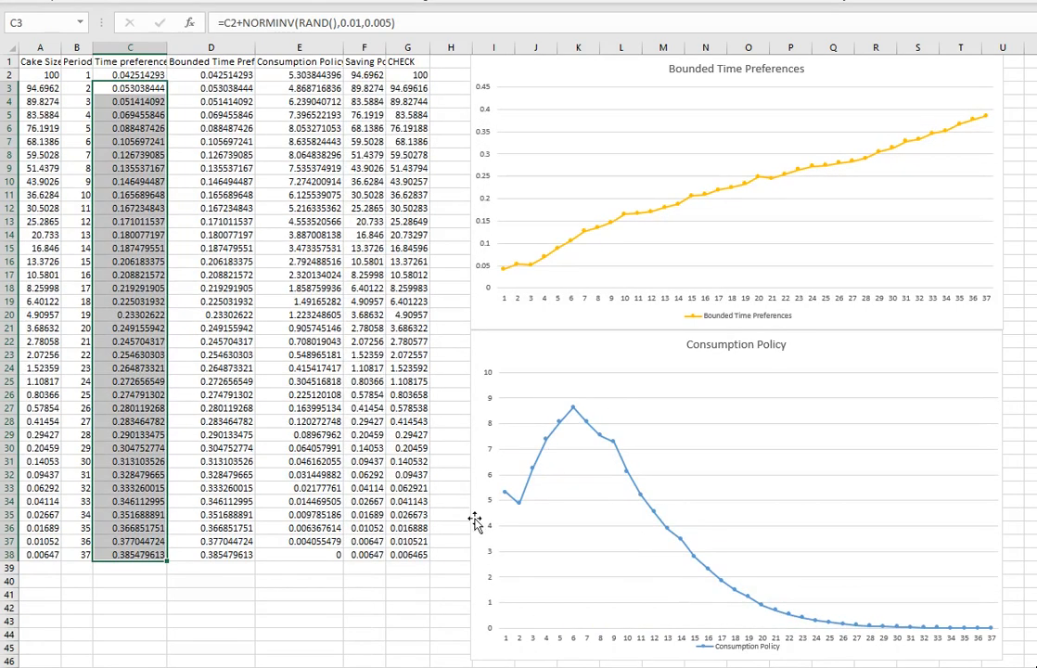
double_click(164, 46)
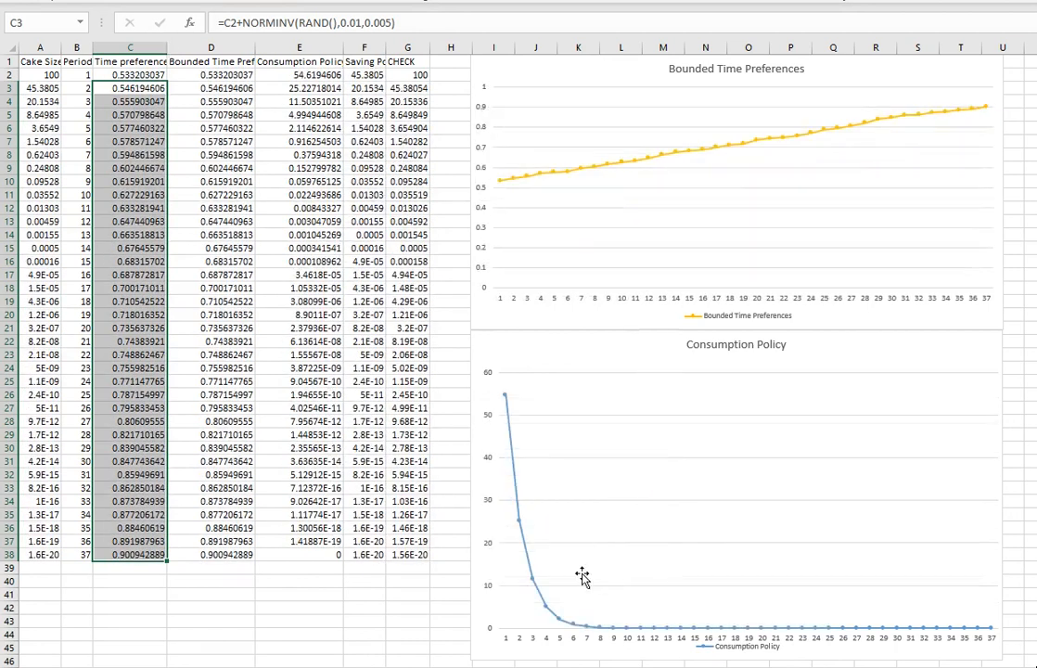